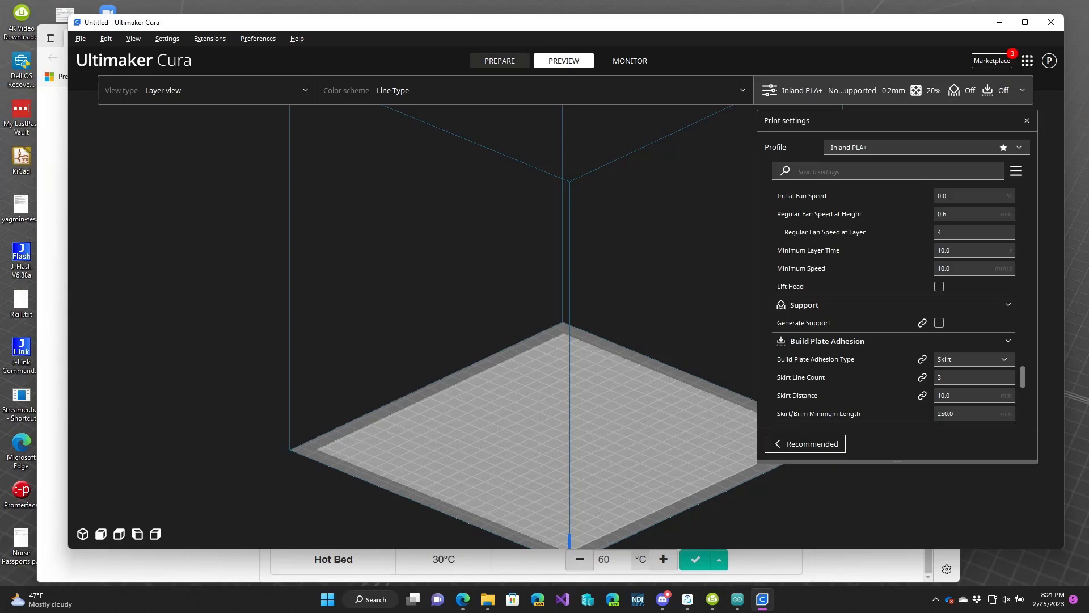
Add a 20 mm calibration cube to the build plate from the calibration parts extension.
{"action": "left_click", "coordinate": [500, 61]}
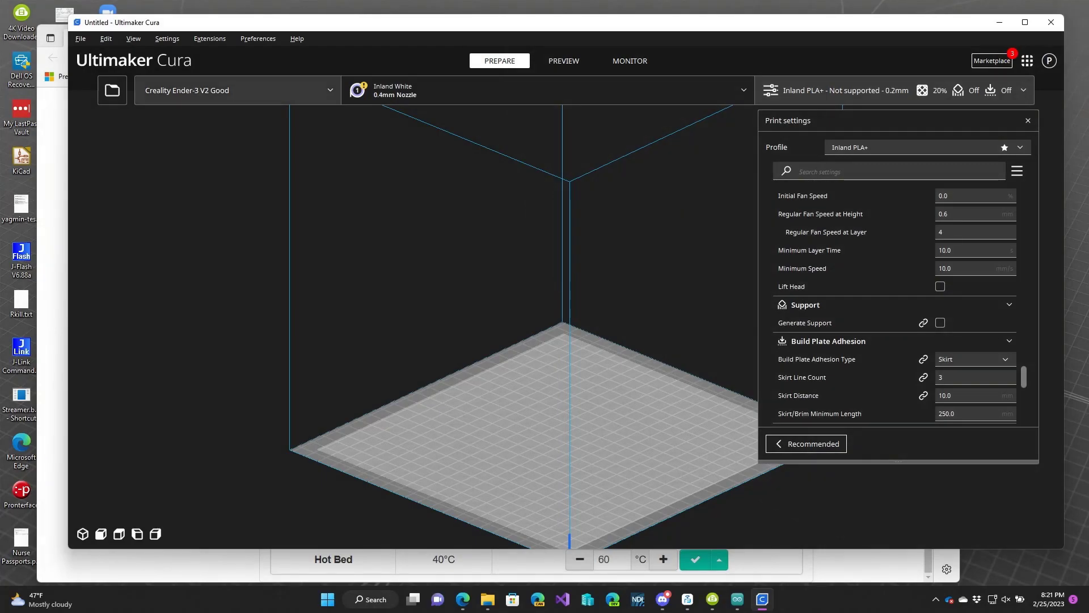
{"action": "left_click", "coordinate": [210, 38]}
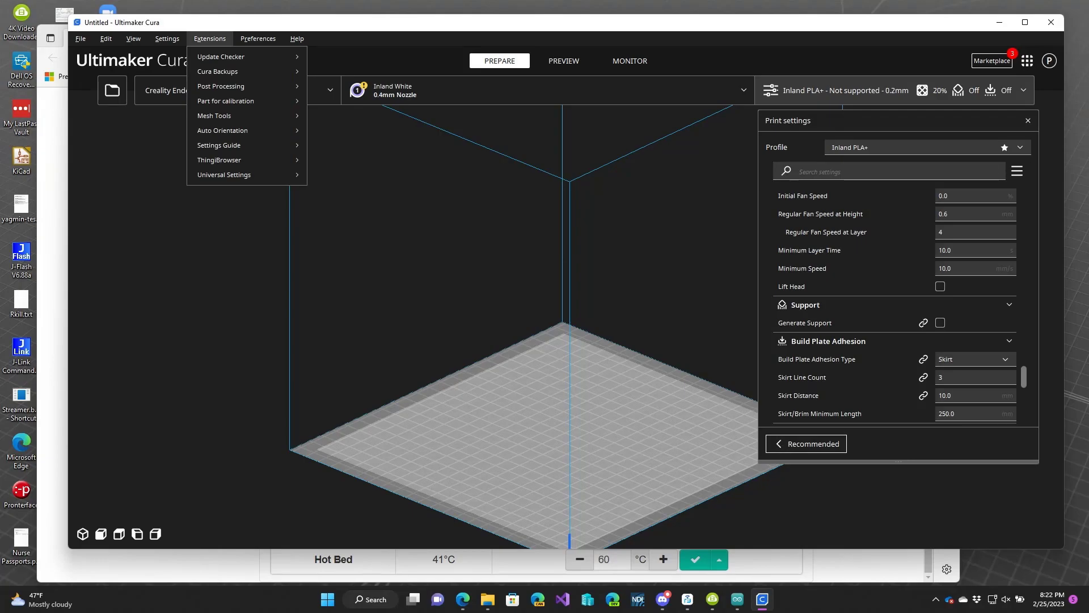
{"action": "mouse_move", "coordinate": [244, 101]}
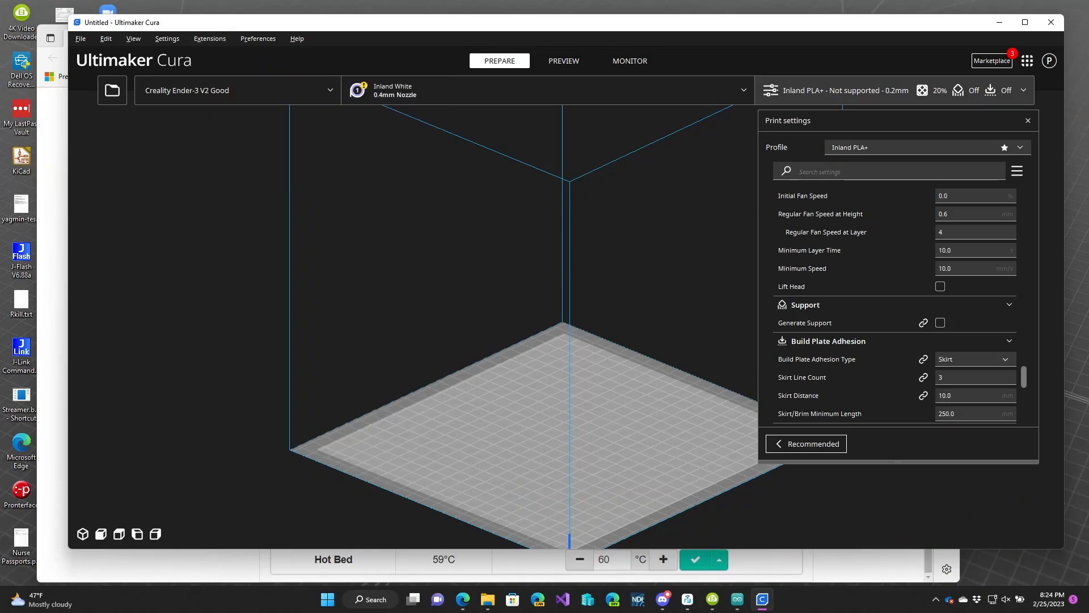
{"action": "left_click", "coordinate": [258, 39]}
{"action": "mouse_move", "coordinate": [210, 39]}
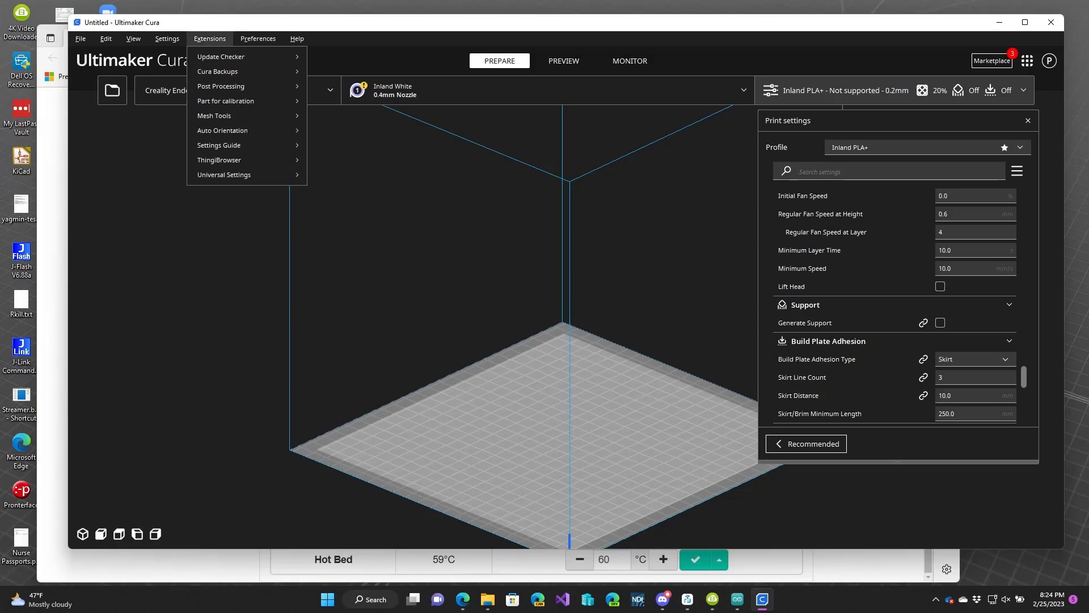
{"action": "mouse_move", "coordinate": [225, 101]}
{"action": "left_click", "coordinate": [327, 59]}
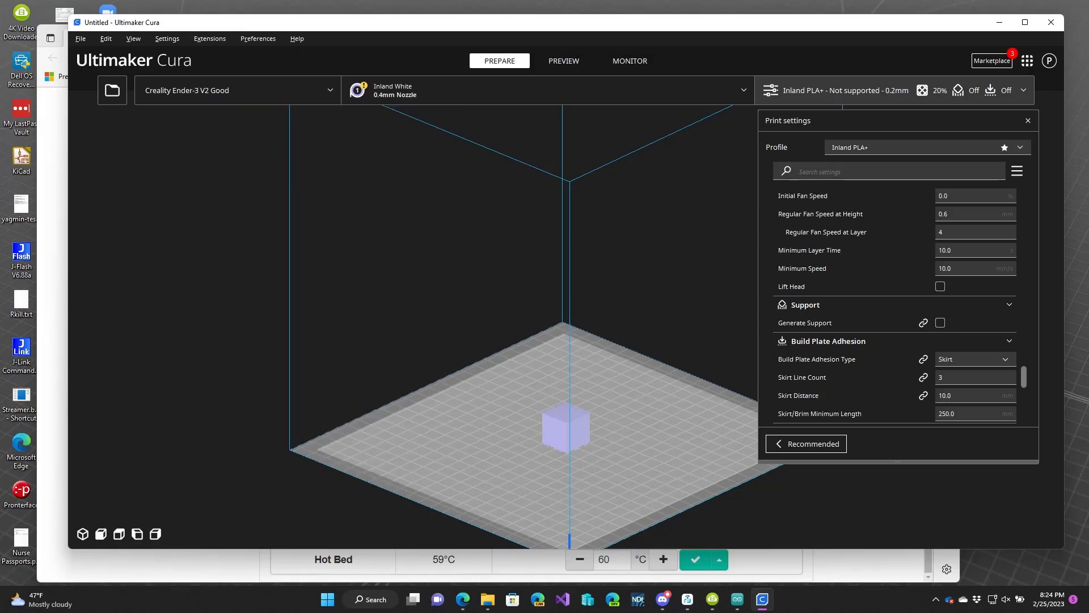
Preview the sliced cube in layer view.
{"action": "scroll", "coordinate": [511, 341], "scroll_direction": "up", "scroll_amount": 5}
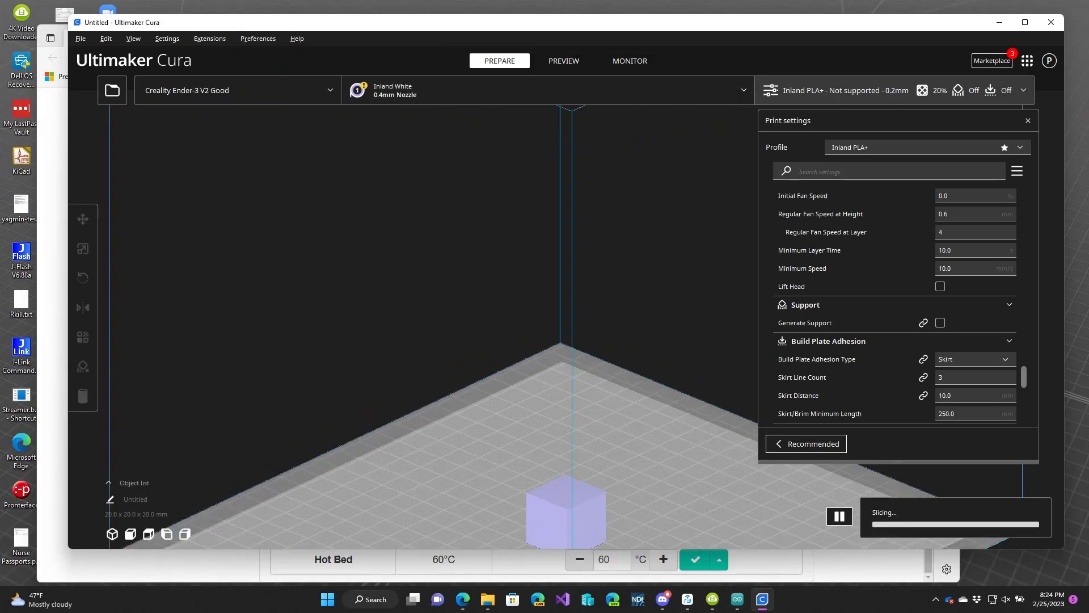
{"action": "scroll", "coordinate": [510, 352], "scroll_direction": "up", "scroll_amount": 1}
{"action": "middle_click_drag", "start_coordinate": [510, 352], "coordinate": [418, 186]}
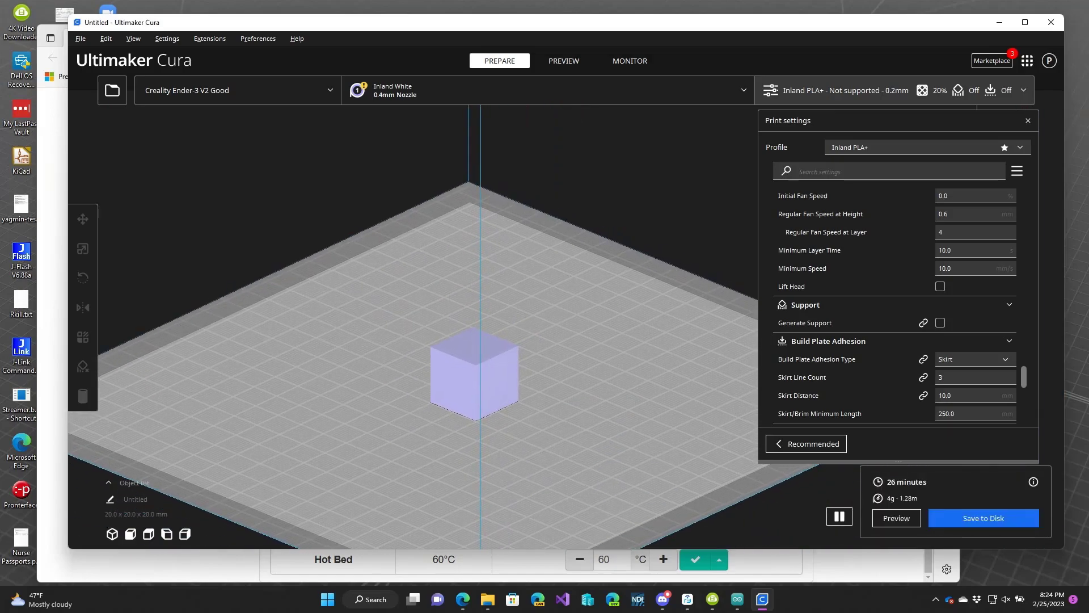
{"action": "right_click_drag", "start_coordinate": [318, 165], "coordinate": [412, 175]}
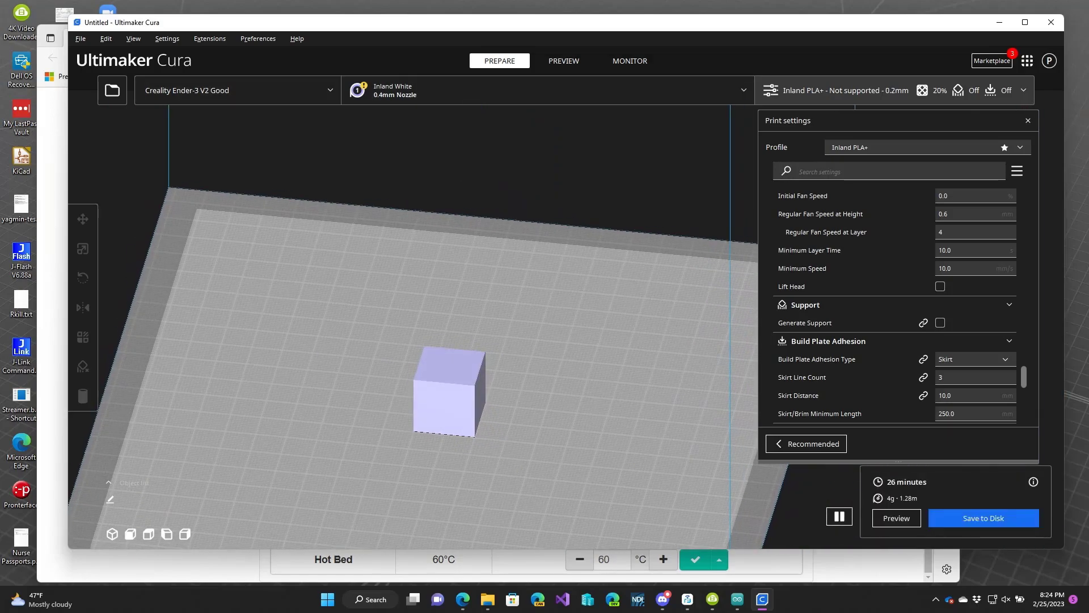
{"action": "scroll", "coordinate": [551, 300], "scroll_direction": "up", "scroll_amount": 2}
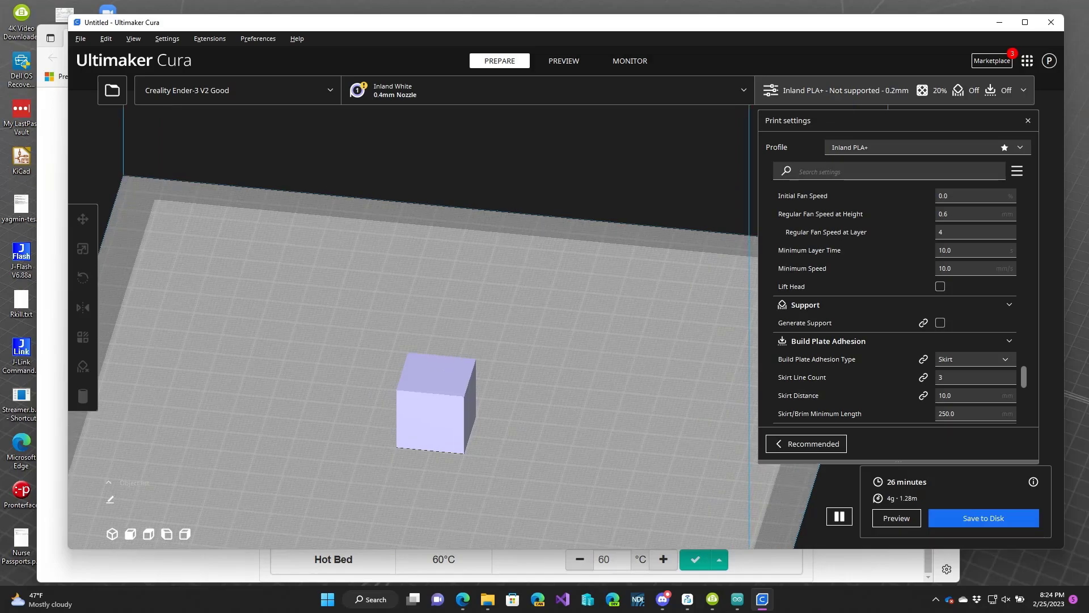
{"action": "left_click", "coordinate": [563, 61]}
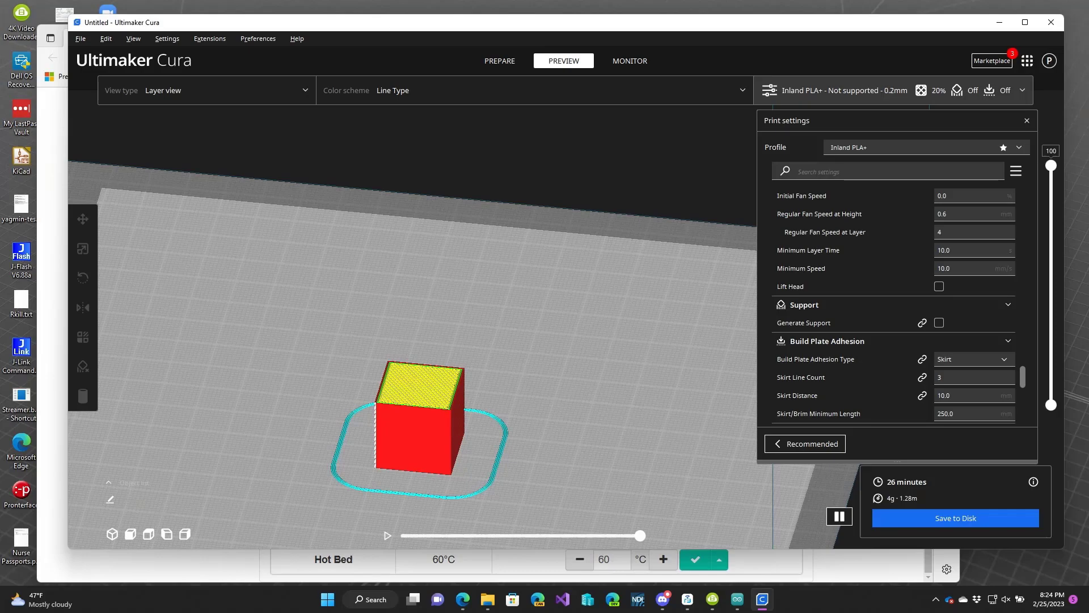
Examine the infill, flow and speed settings and step through the cube's layers.
{"action": "scroll", "coordinate": [894, 307], "scroll_direction": "up", "scroll_amount": 20}
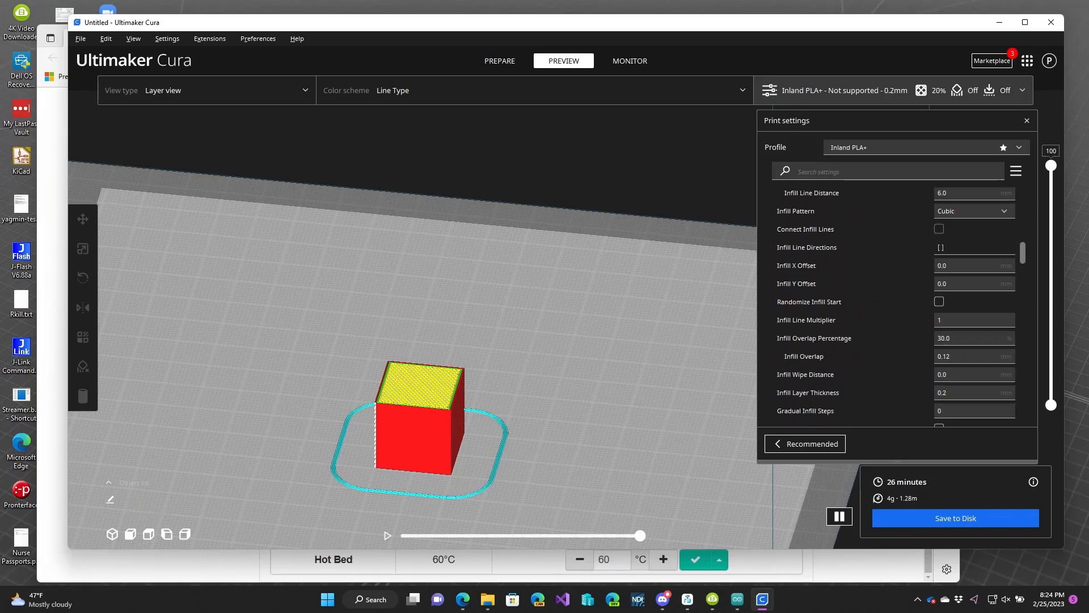
{"action": "scroll", "coordinate": [893, 317], "scroll_direction": "up", "scroll_amount": 5}
{"action": "scroll", "coordinate": [893, 317], "scroll_direction": "down", "scroll_amount": 7}
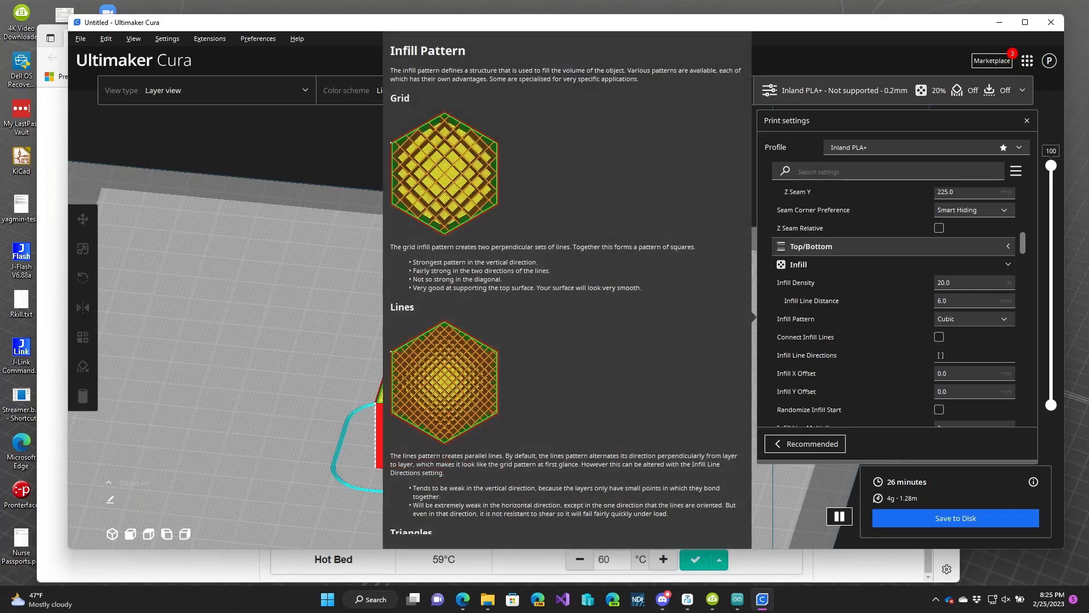
{"action": "mouse_move", "coordinate": [893, 282]}
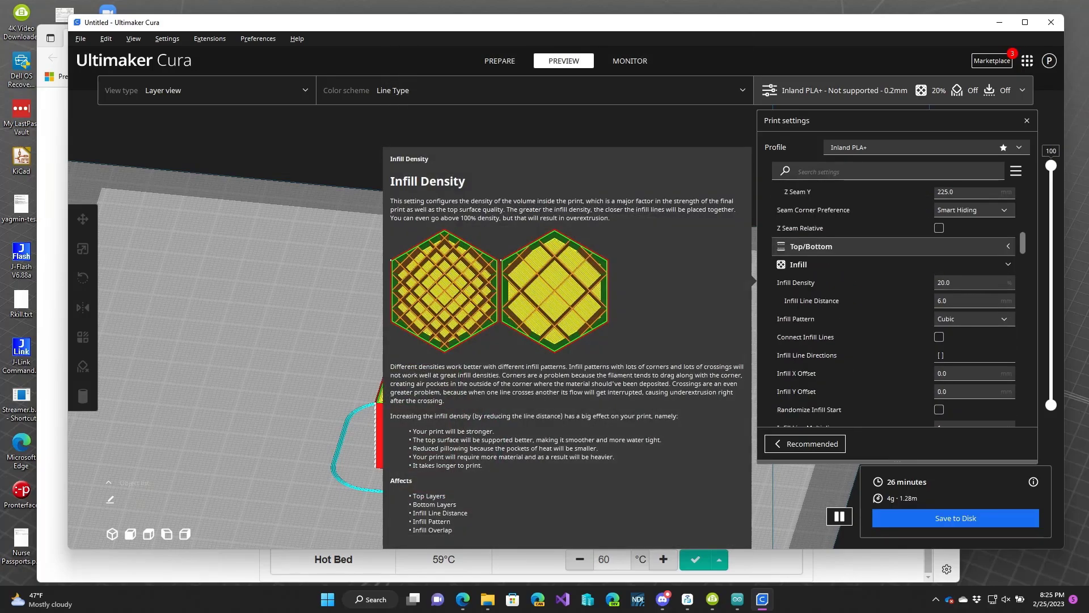
{"action": "scroll", "coordinate": [893, 284], "scroll_direction": "down", "scroll_amount": 4}
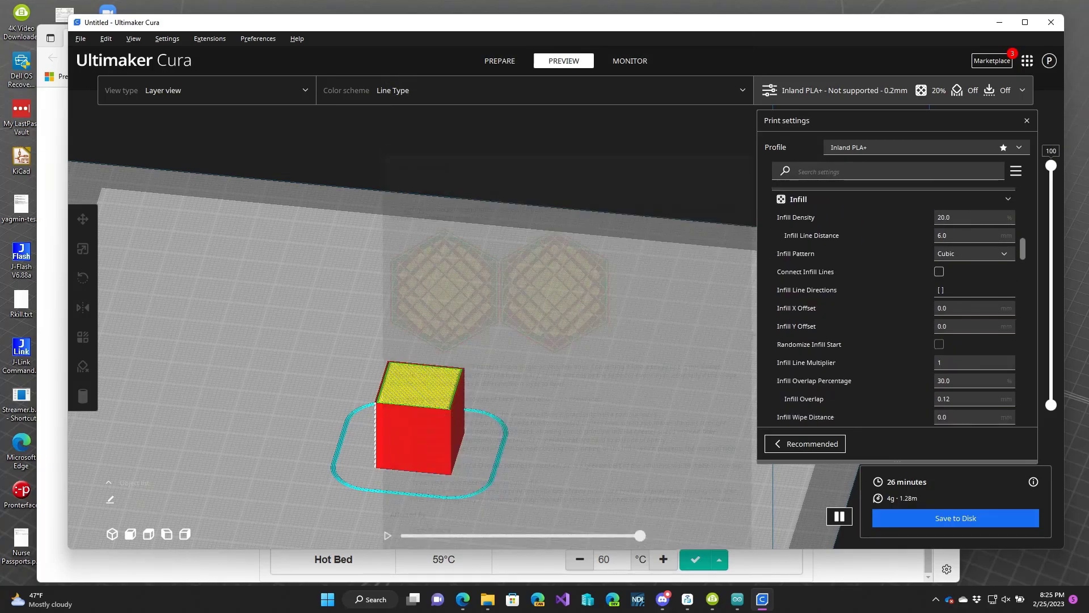
{"action": "left_click_drag", "start_coordinate": [1051, 165], "coordinate": [1051, 233]}
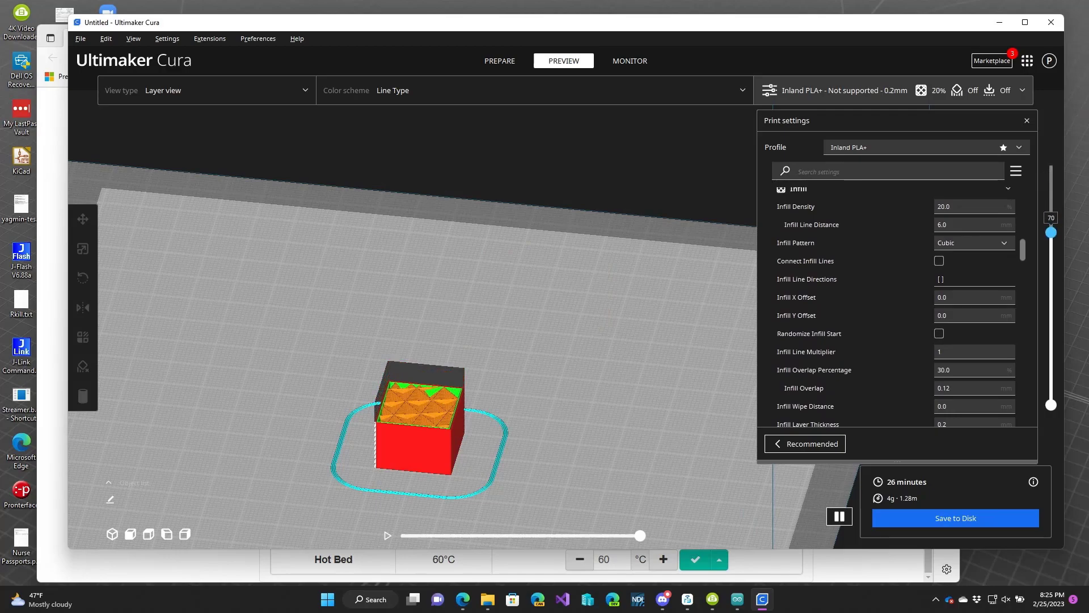
{"action": "right_click_drag", "start_coordinate": [567, 283], "coordinate": [567, 327]}
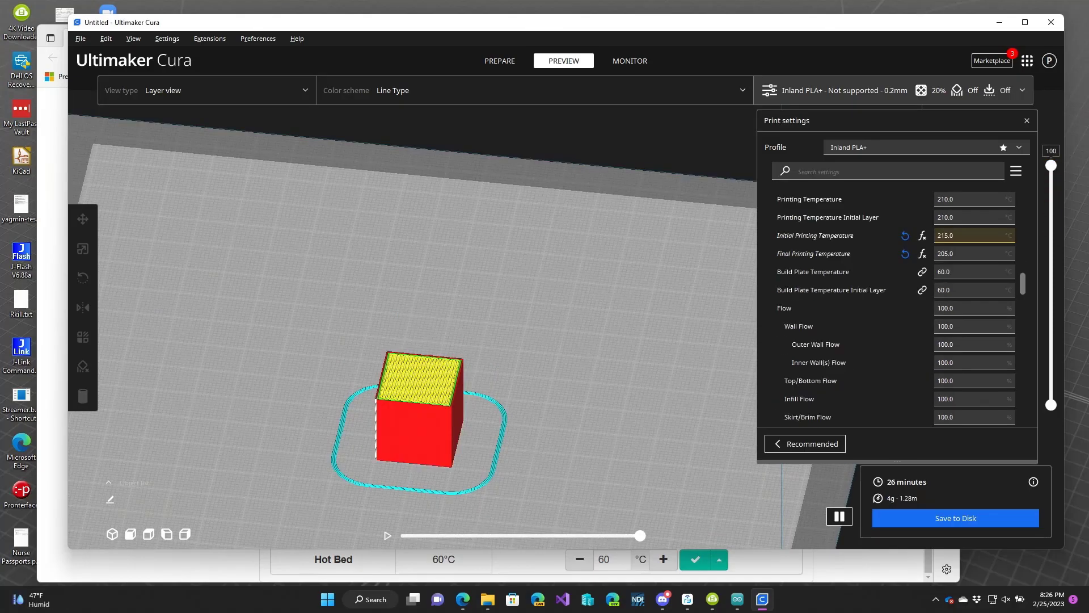
{"action": "mouse_move", "coordinate": [969, 309]}
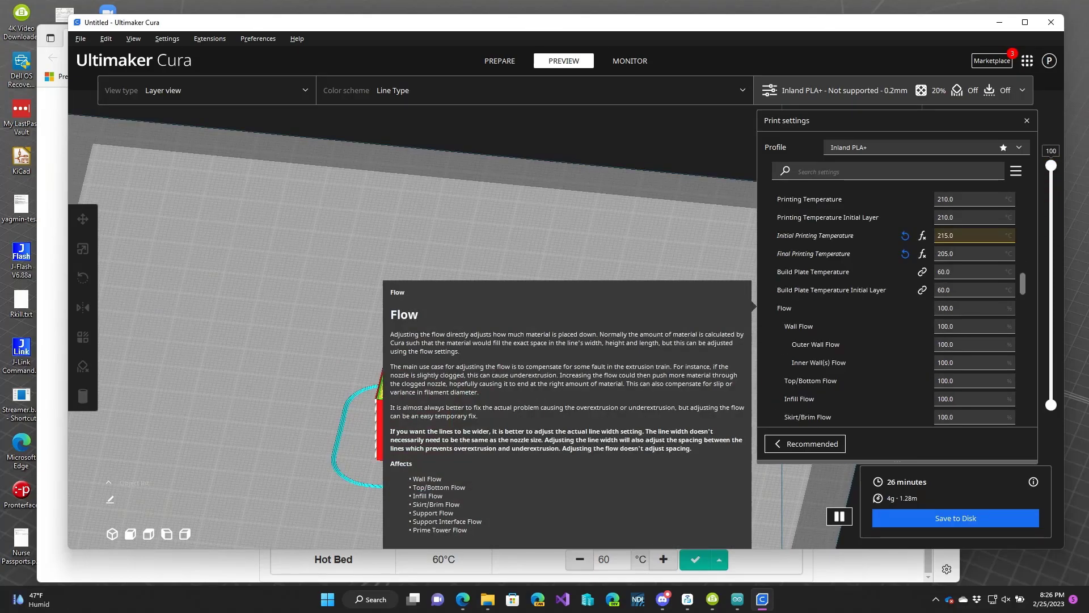
{"action": "scroll", "coordinate": [896, 306], "scroll_direction": "down", "scroll_amount": 5}
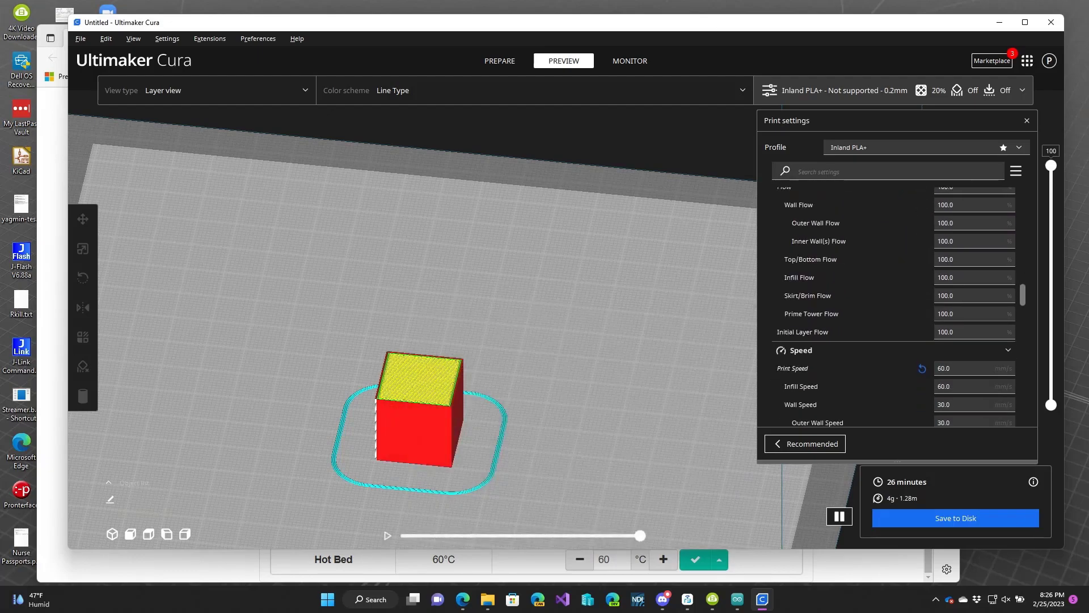
{"action": "mouse_move", "coordinate": [840, 317]}
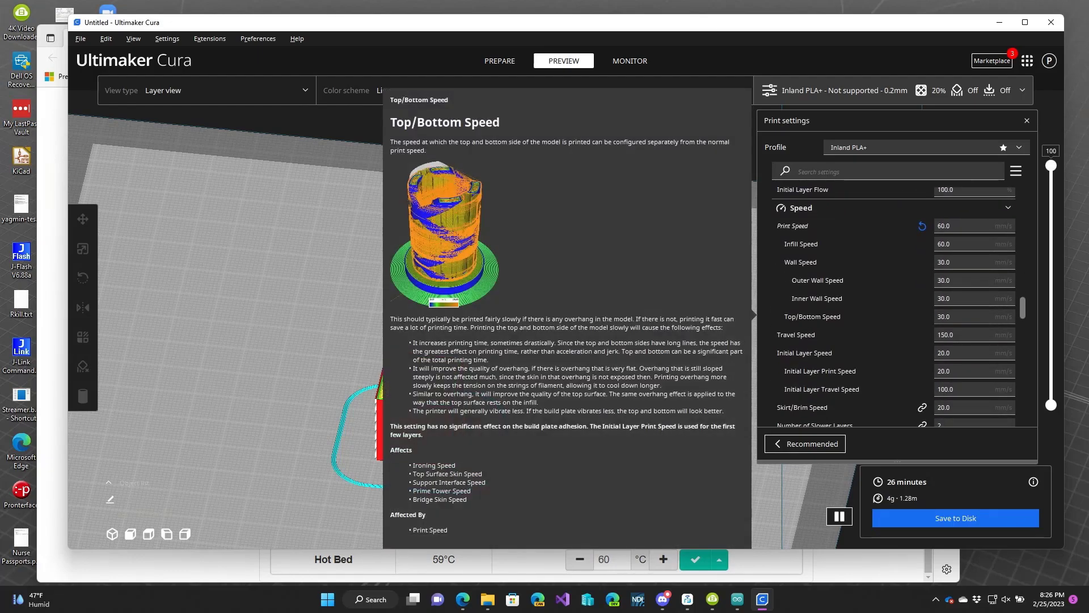
{"action": "scroll", "coordinate": [896, 306], "scroll_direction": "down", "scroll_amount": 10}
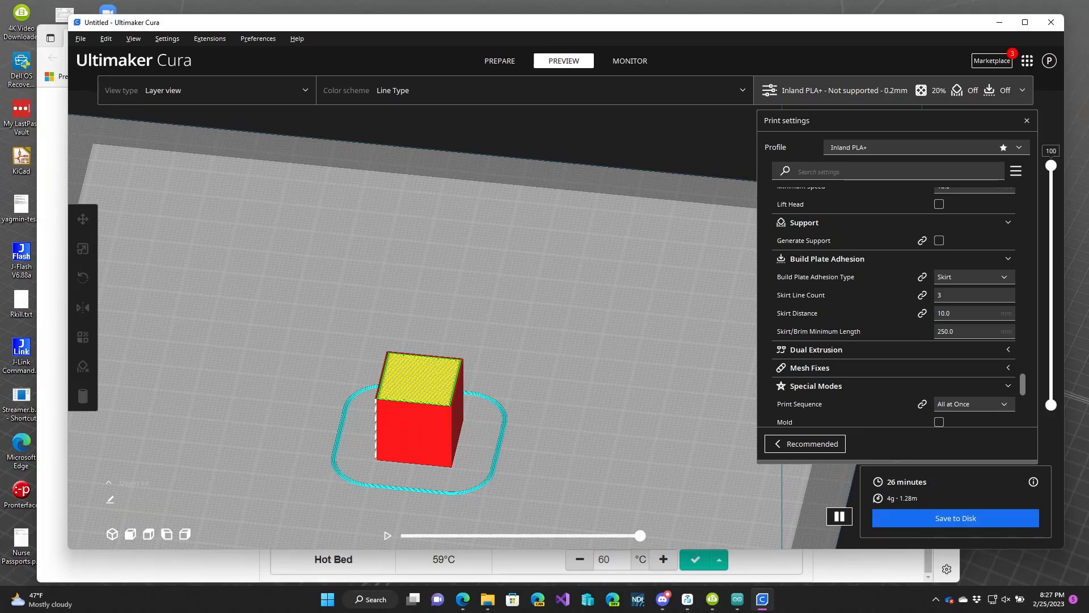
Set the build plate adhesion type to Brim.
{"action": "left_click", "coordinate": [974, 277]}
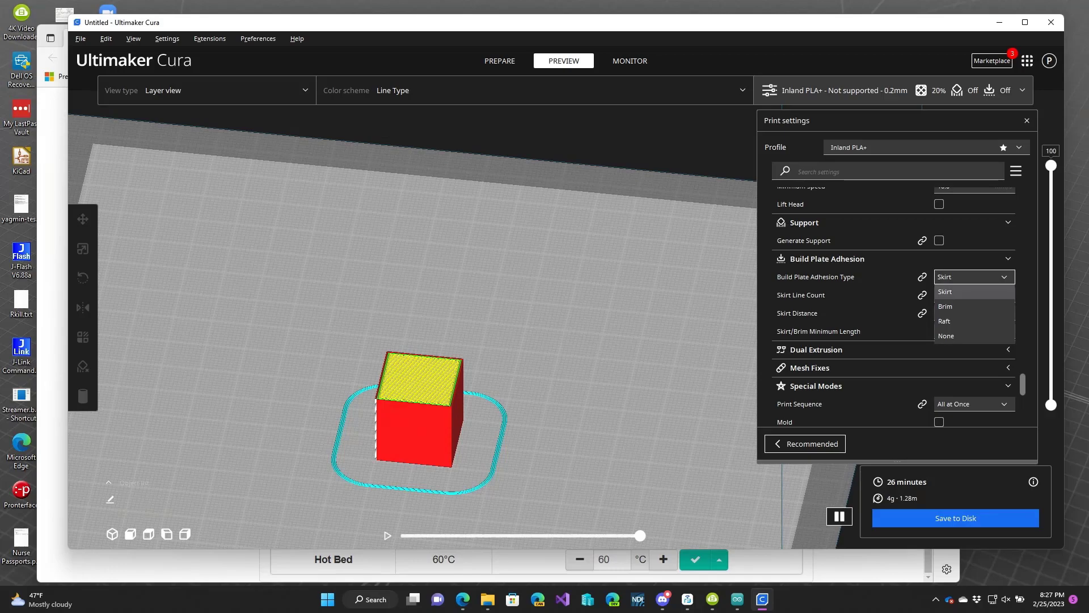
{"action": "left_click", "coordinate": [965, 307]}
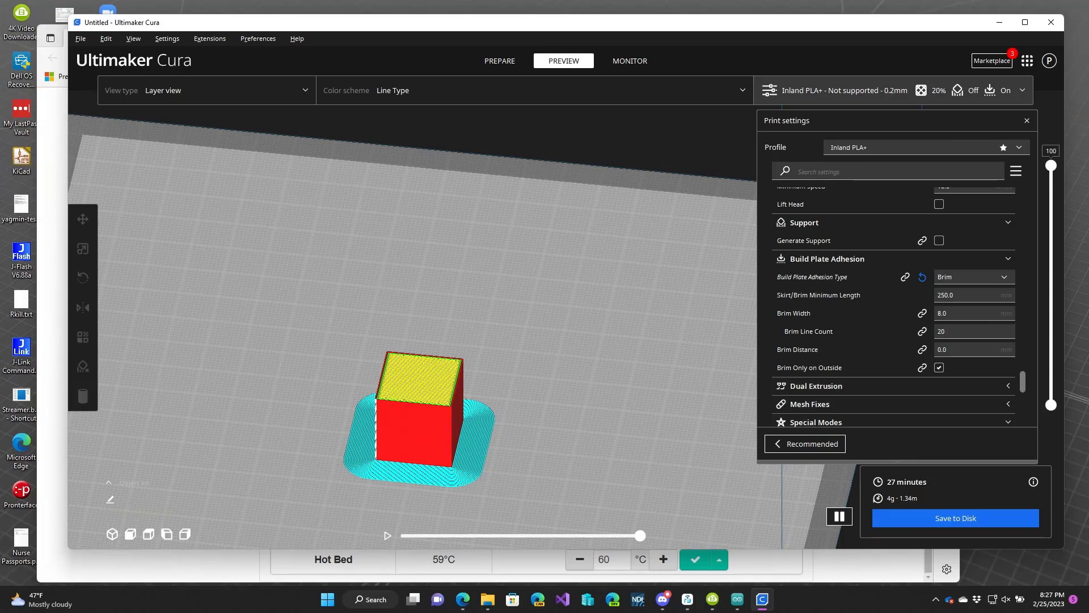
{"action": "mouse_move", "coordinate": [797, 350]}
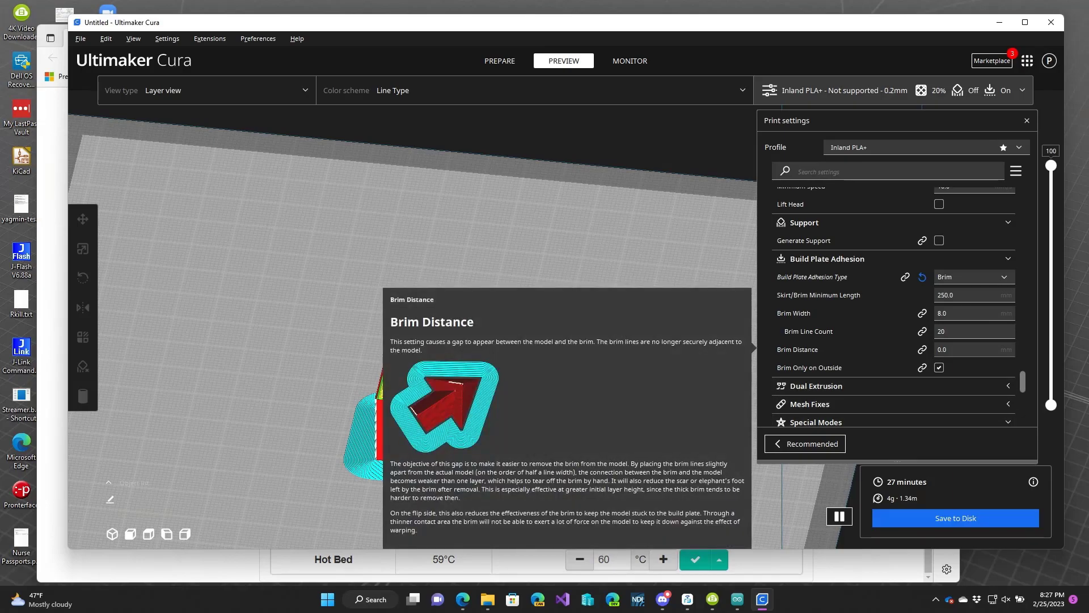
Enable Spiralize Outer Contour in the special modes settings.
{"action": "scroll", "coordinate": [797, 351], "scroll_direction": "up", "scroll_amount": 10}
{"action": "scroll", "coordinate": [798, 357], "scroll_direction": "up", "scroll_amount": 10}
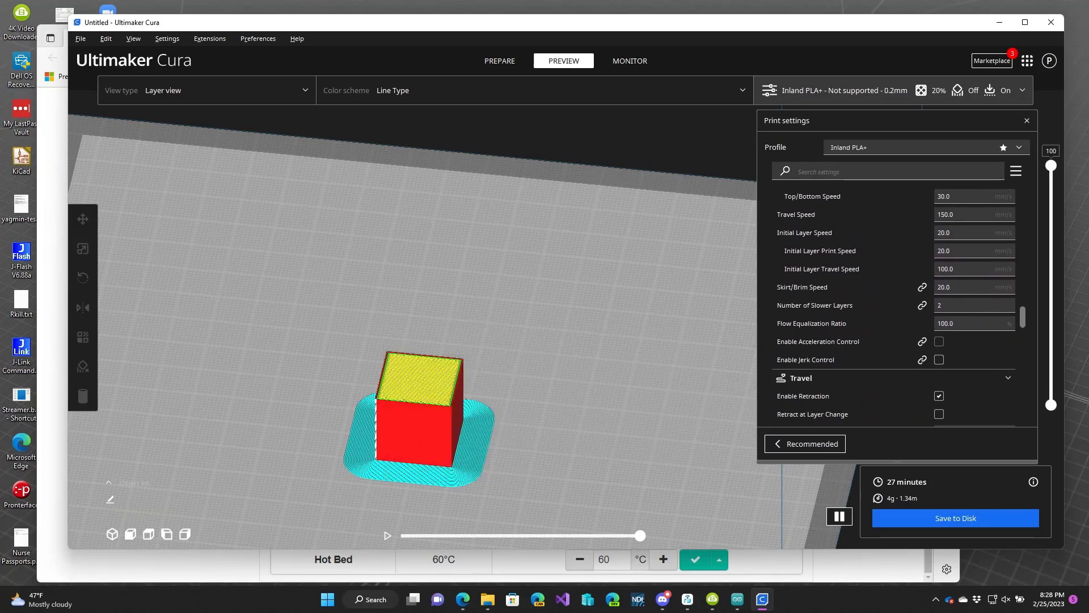
{"action": "scroll", "coordinate": [798, 358], "scroll_direction": "up", "scroll_amount": 6}
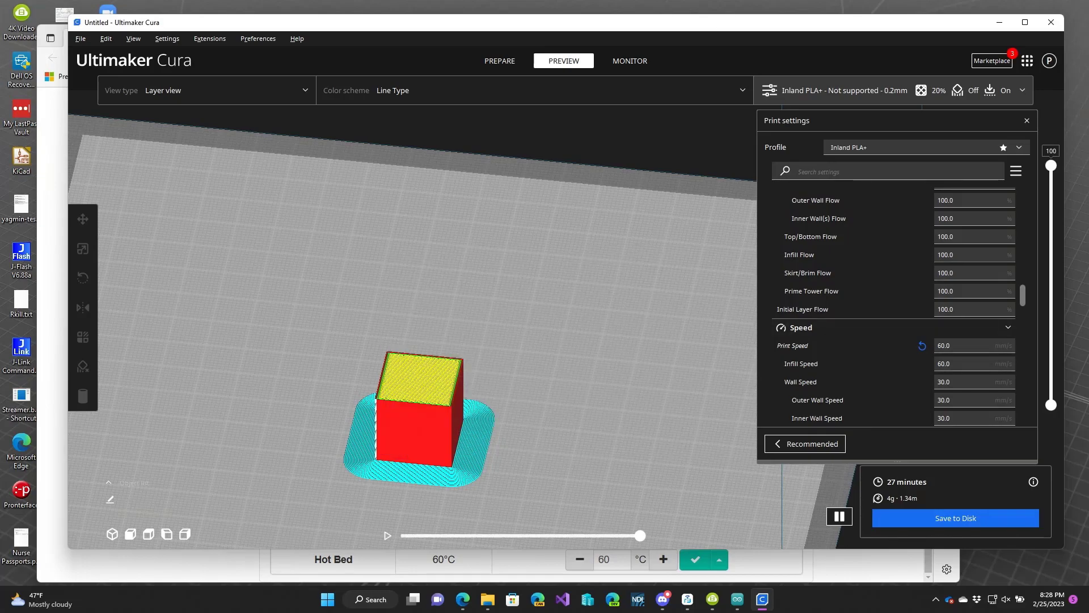
{"action": "scroll", "coordinate": [893, 307], "scroll_direction": "down", "scroll_amount": 10}
{"action": "scroll", "coordinate": [893, 306], "scroll_direction": "down", "scroll_amount": 15}
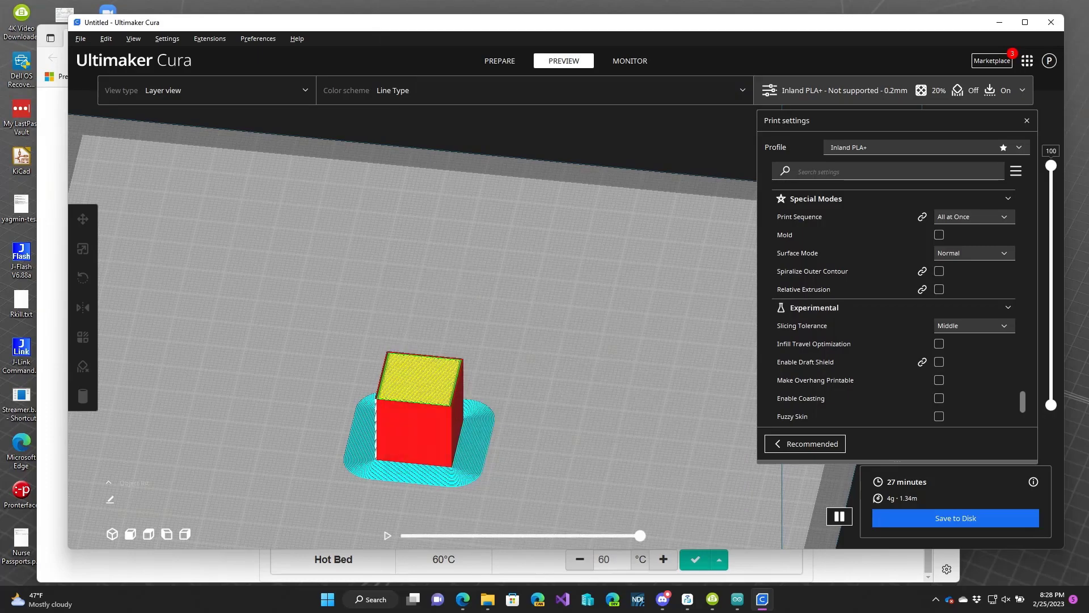
{"action": "left_click", "coordinate": [939, 271]}
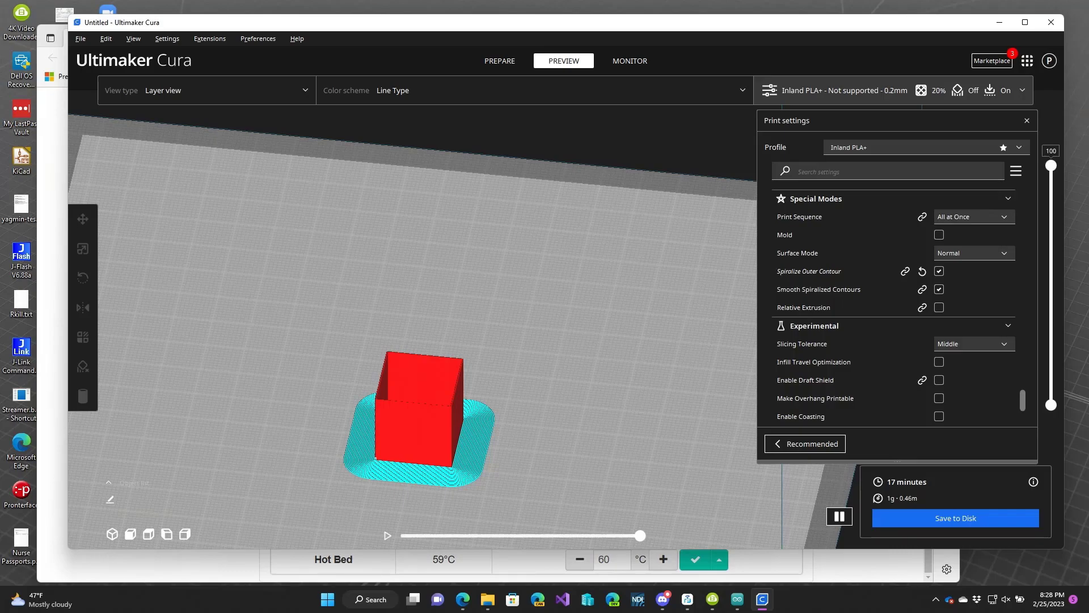
Inspect the spiralized cube with its brim in the layer preview.
{"action": "scroll", "coordinate": [420, 397], "scroll_direction": "up", "scroll_amount": 3}
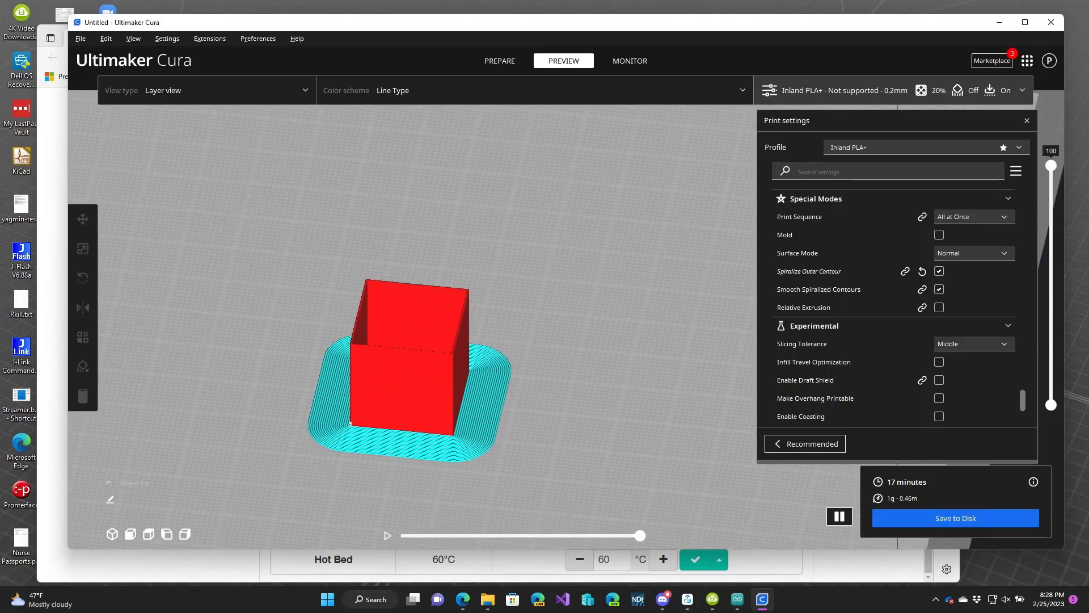
{"action": "middle_click_drag", "start_coordinate": [420, 397], "coordinate": [478, 421]}
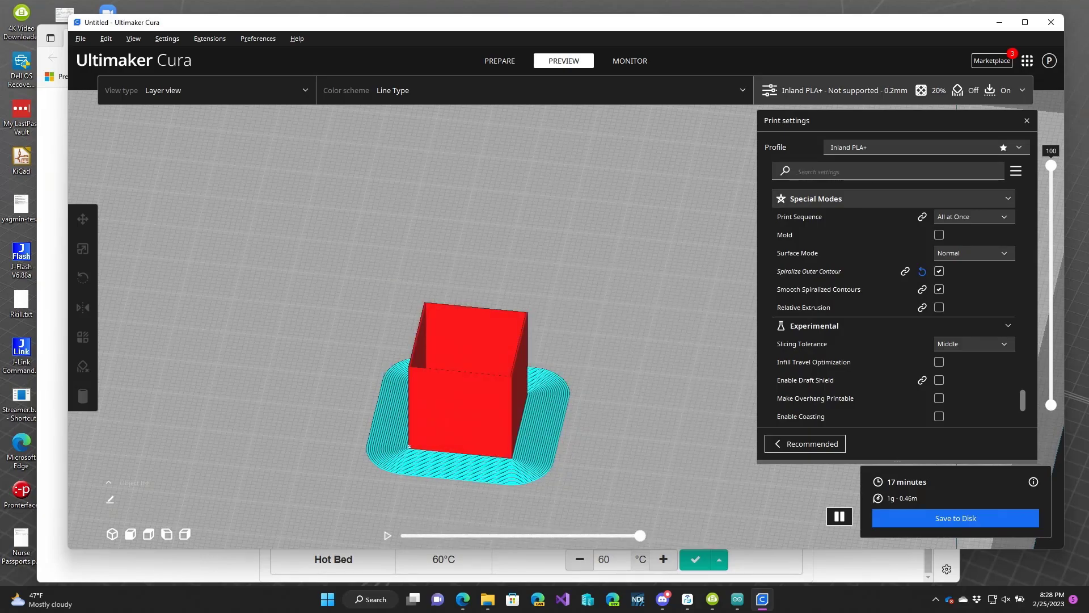
{"action": "mouse_move", "coordinate": [1051, 165]}
{"action": "left_mouse_down"}
{"action": "mouse_move", "coordinate": [1050, 380]}
{"action": "mouse_move", "coordinate": [1051, 165]}
{"action": "left_mouse_up"}
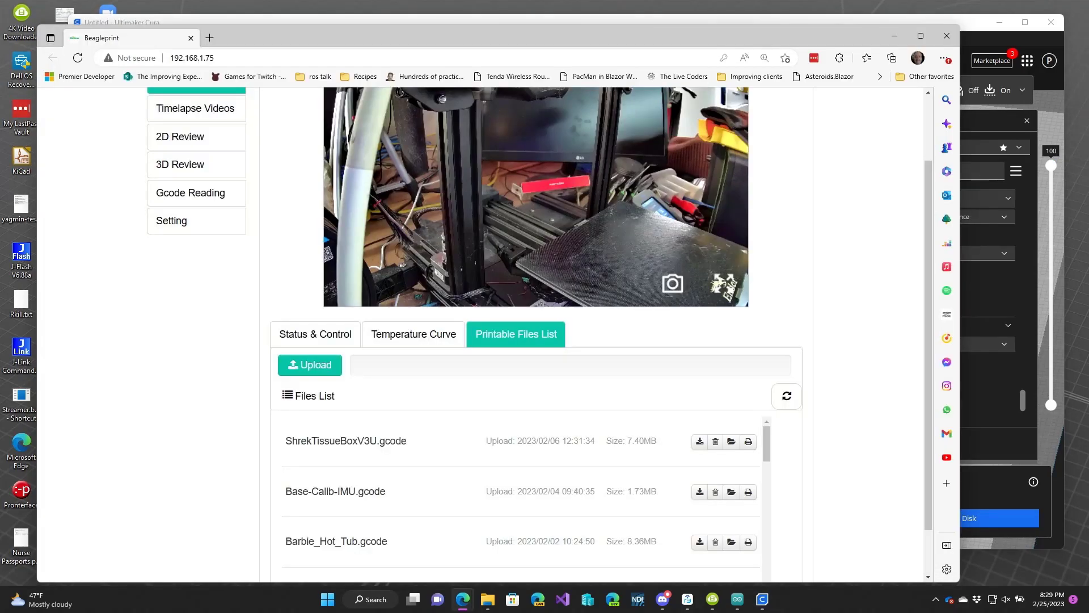
Upload test_cube.gcode from Downloads to the printer's printable files list.
{"action": "left_click", "coordinate": [310, 363]}
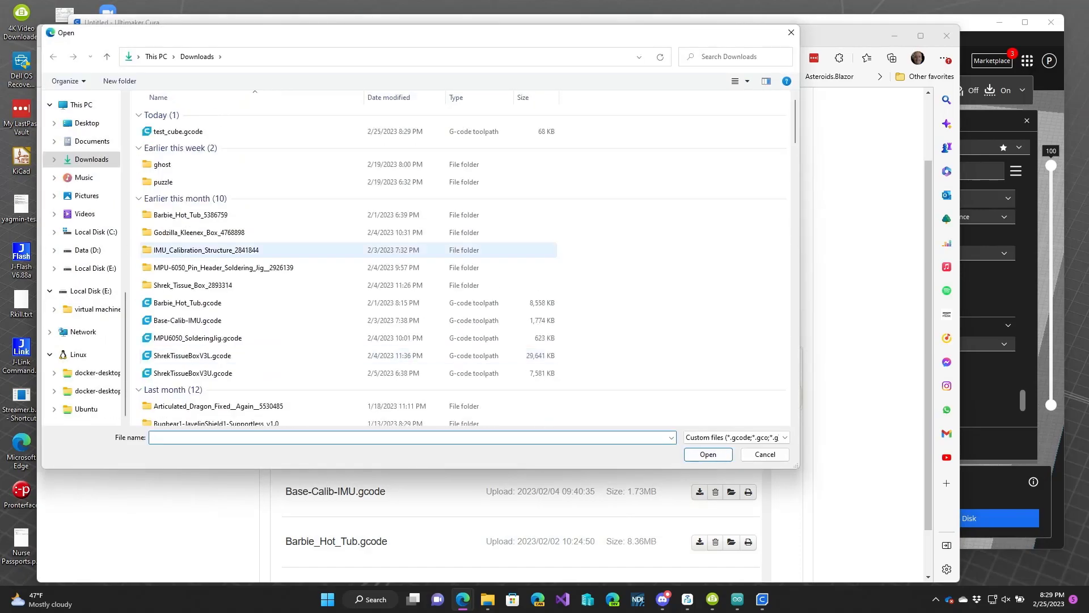
{"action": "double_click", "coordinate": [178, 131]}
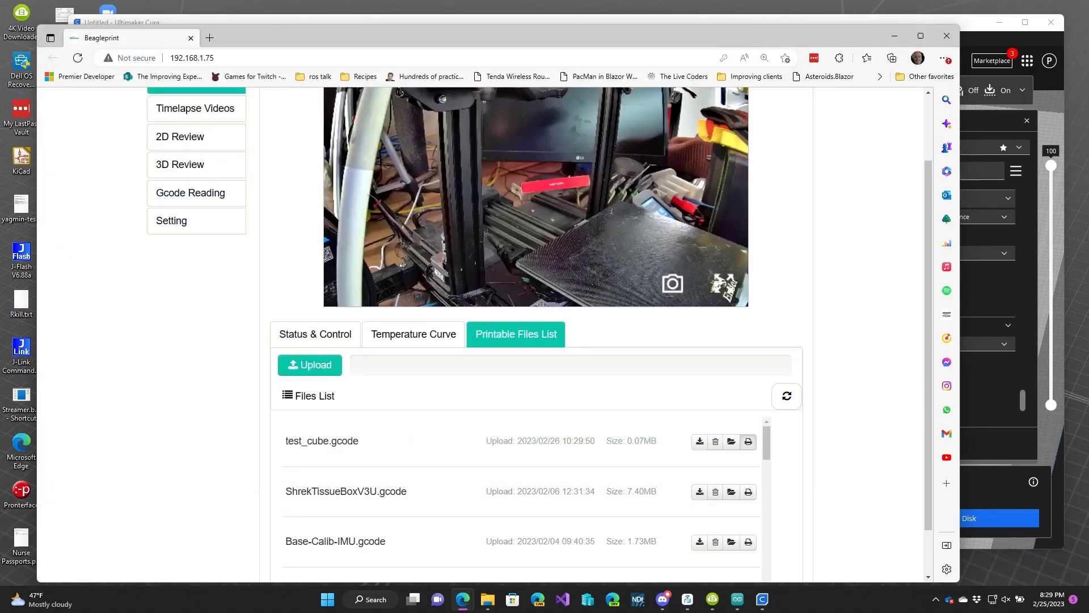
Start printing test_cube.gcode and close the enlarged camera view.
{"action": "left_click", "coordinate": [748, 440]}
{"action": "scroll", "coordinate": [715, 441], "scroll_direction": "up", "scroll_amount": 2}
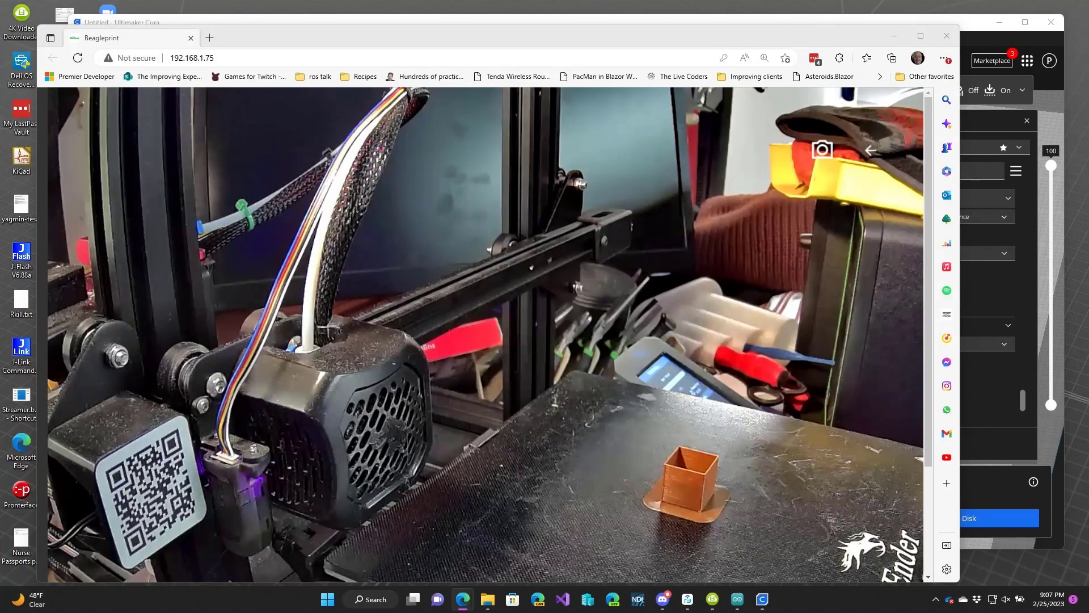
{"action": "left_click", "coordinate": [871, 150]}
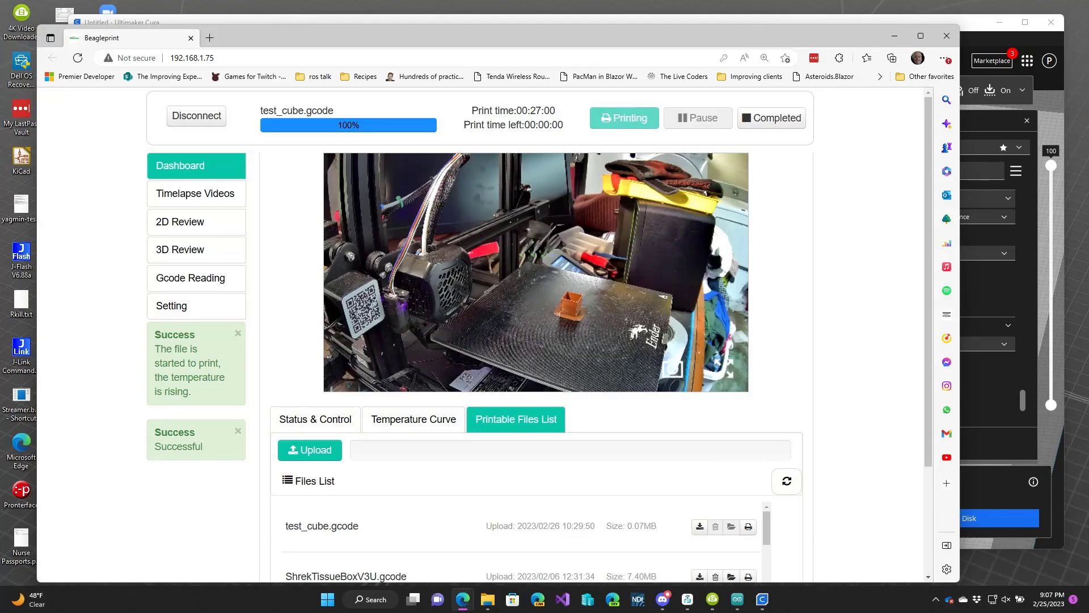